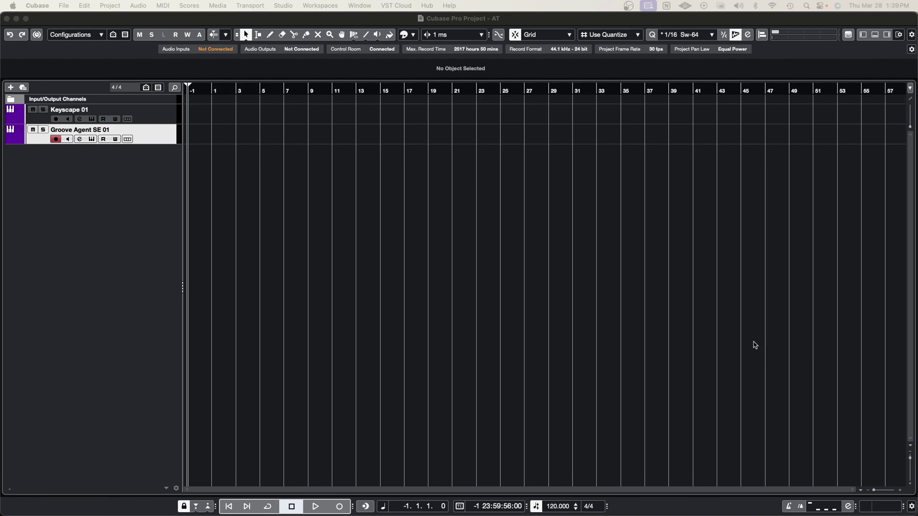
Arm Keyscape 01 and load its Rhodes - LA Custom preset
left_click(120, 181)
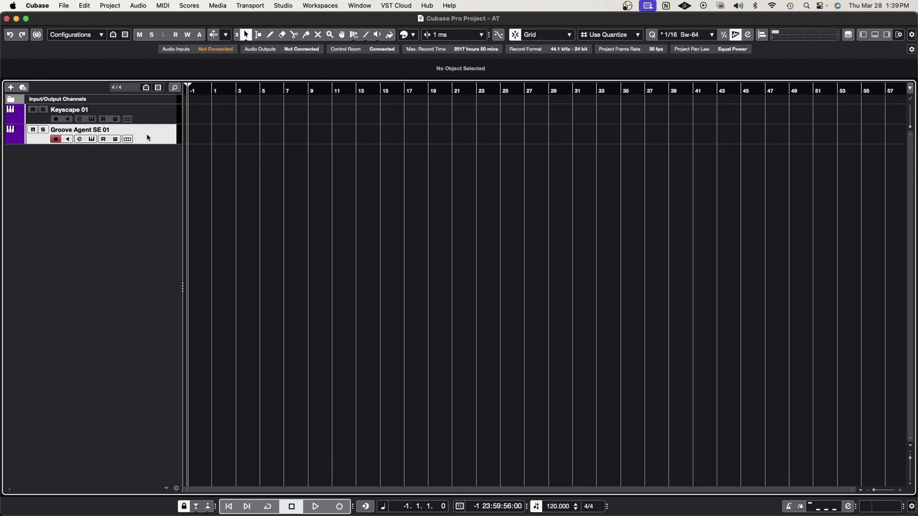
left_click(156, 115)
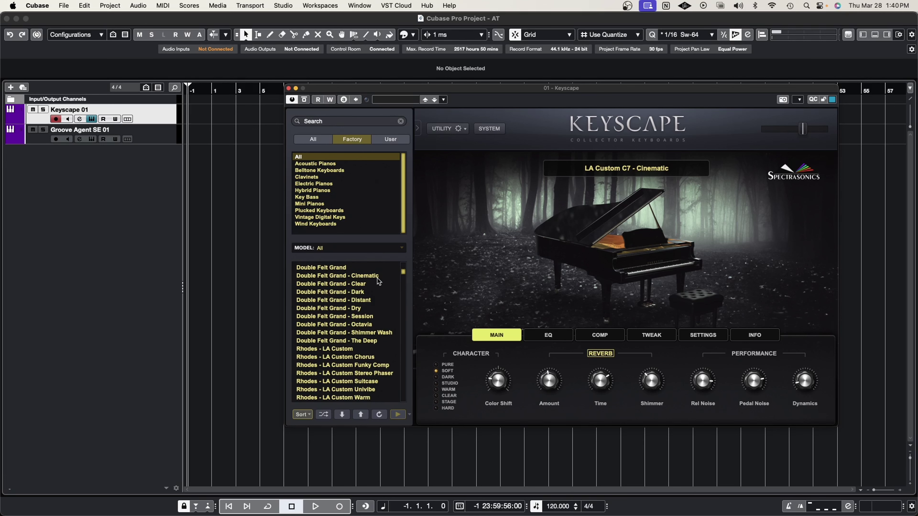
scroll(358, 310, "down", 1)
left_click(336, 341)
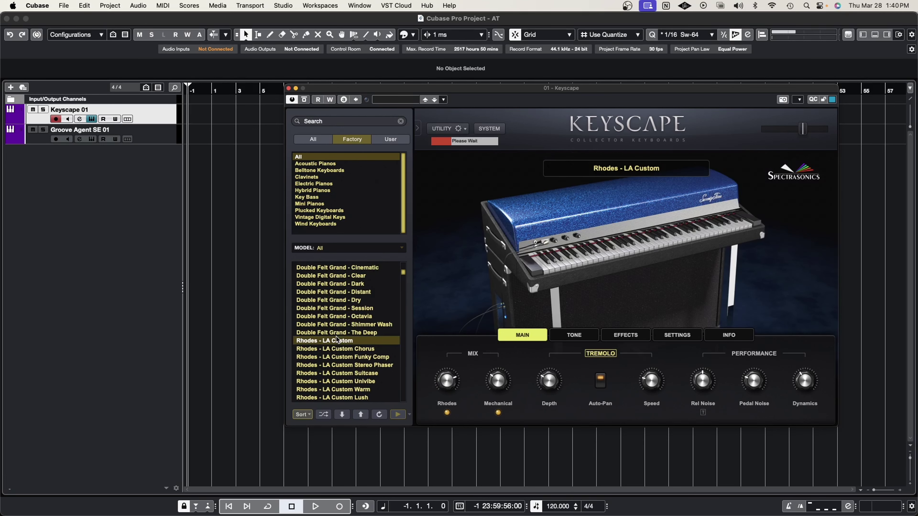
left_click(288, 88)
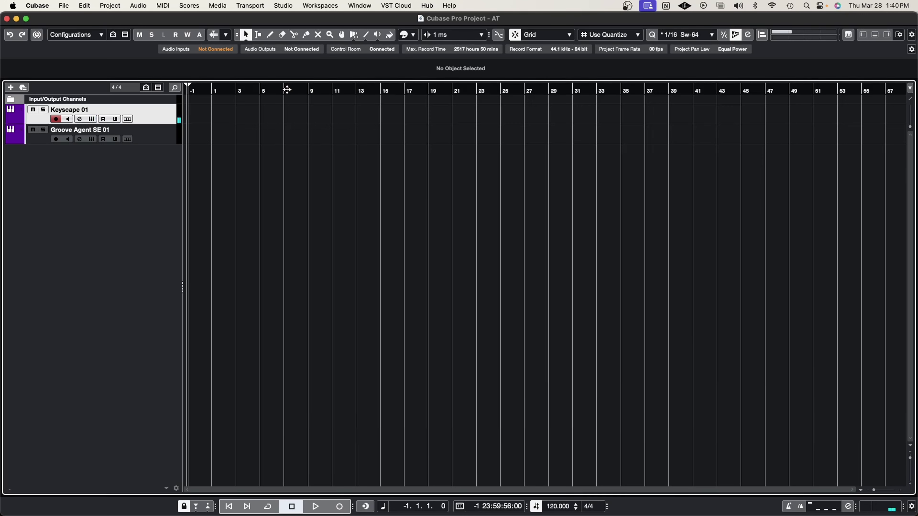
Arm Groove Agent SE 01, open its instrument window and move it left
left_click(146, 138)
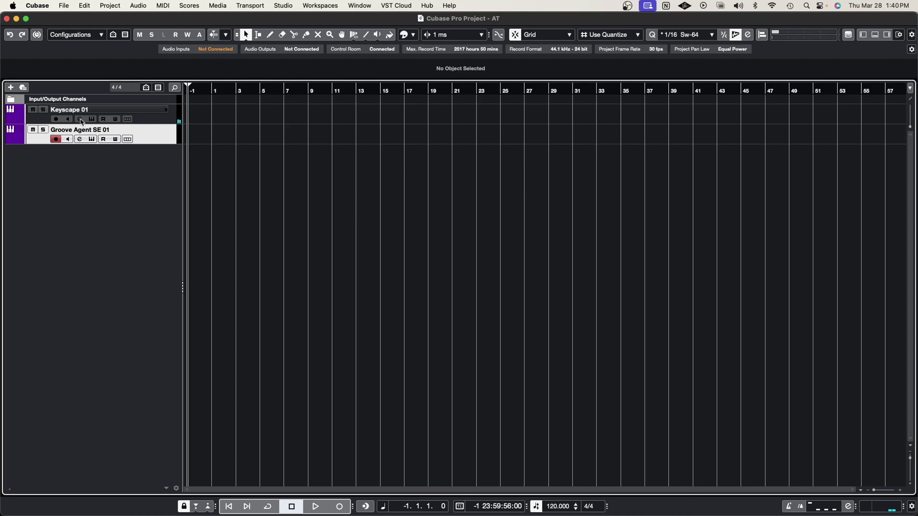
left_click(91, 139)
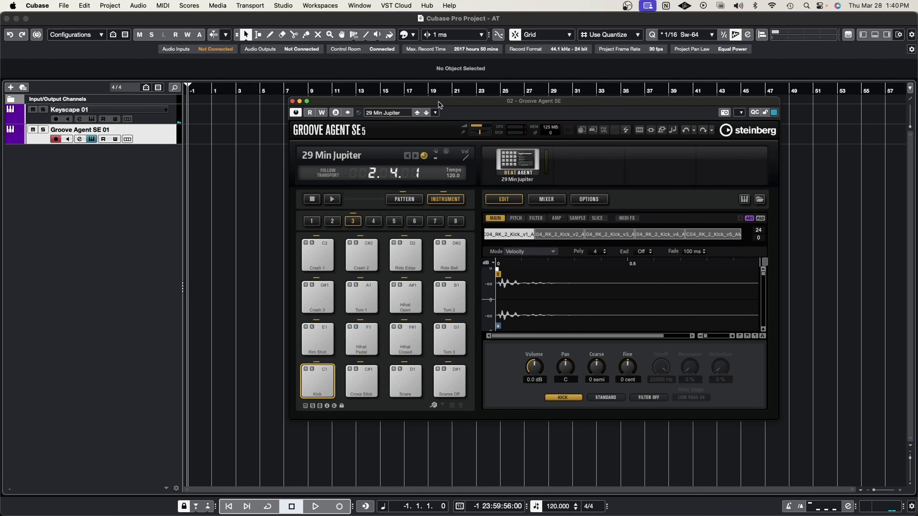
left_click_drag(437, 104, 382, 103)
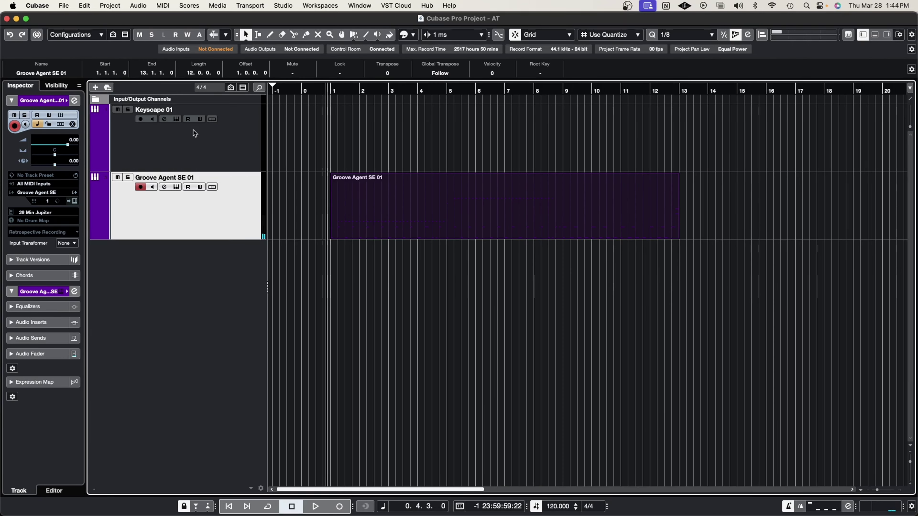
Clear the selection of the recorded keys, bass and drum parts spanning bars 1–13
left_click(178, 121)
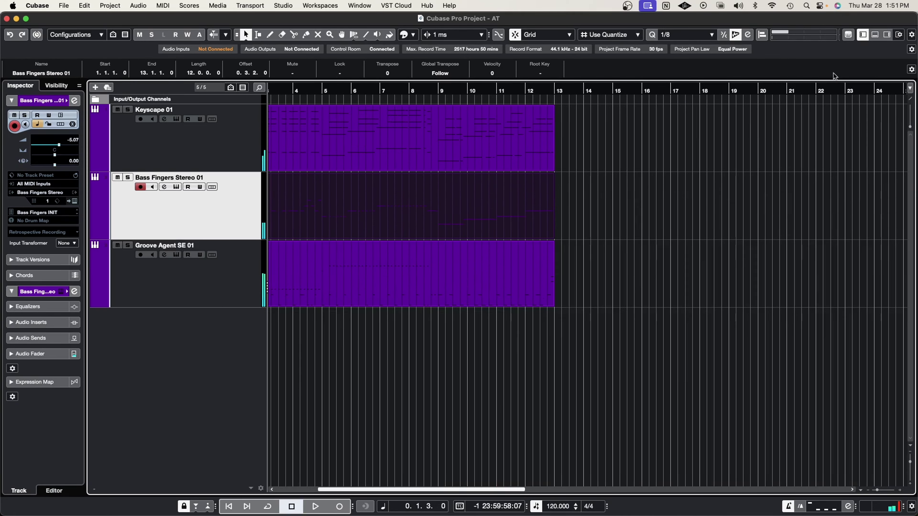
scroll(867, 119, "left", 4)
left_click(881, 135)
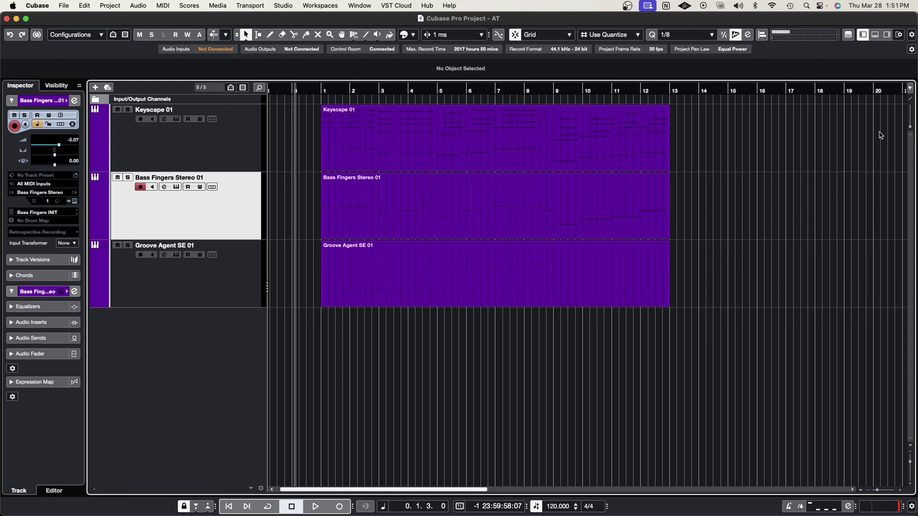
key("space")
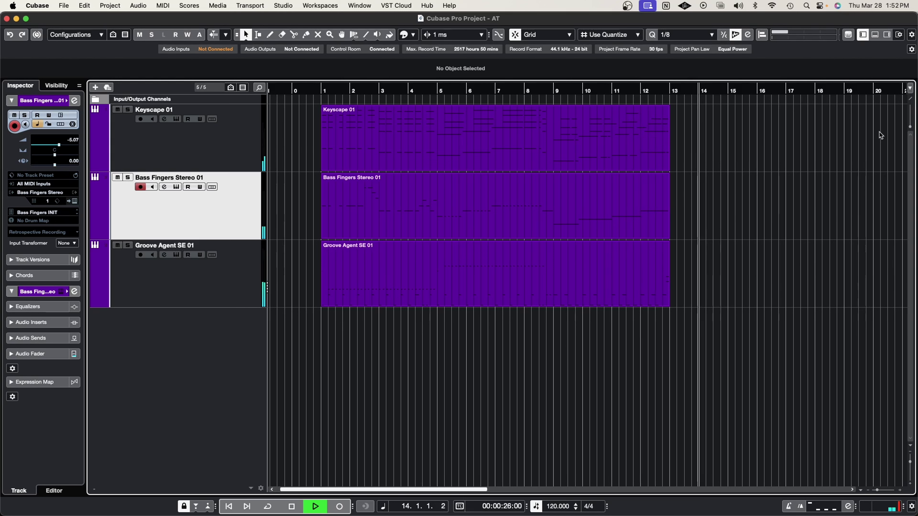
key("space")
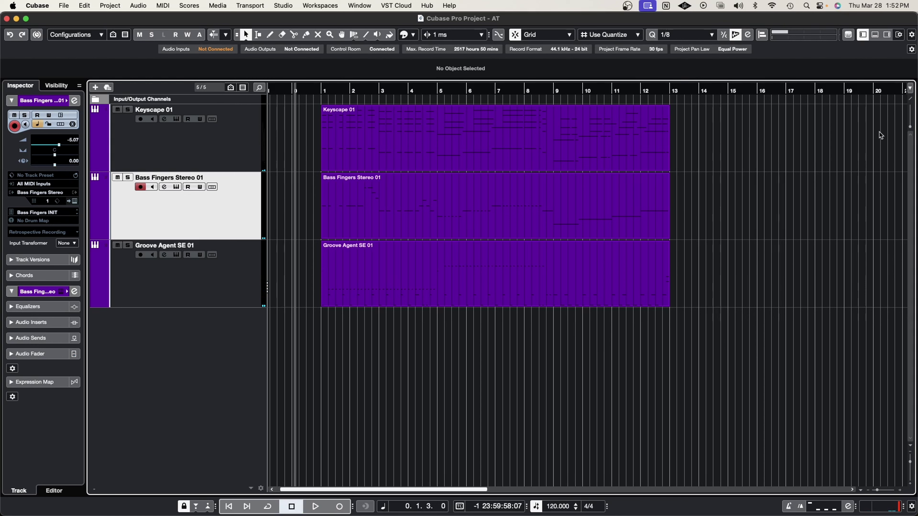
Add an arranger track and move it to the top, above Keyscape 01
right_click(232, 347)
scroll(289, 421, "down", 5)
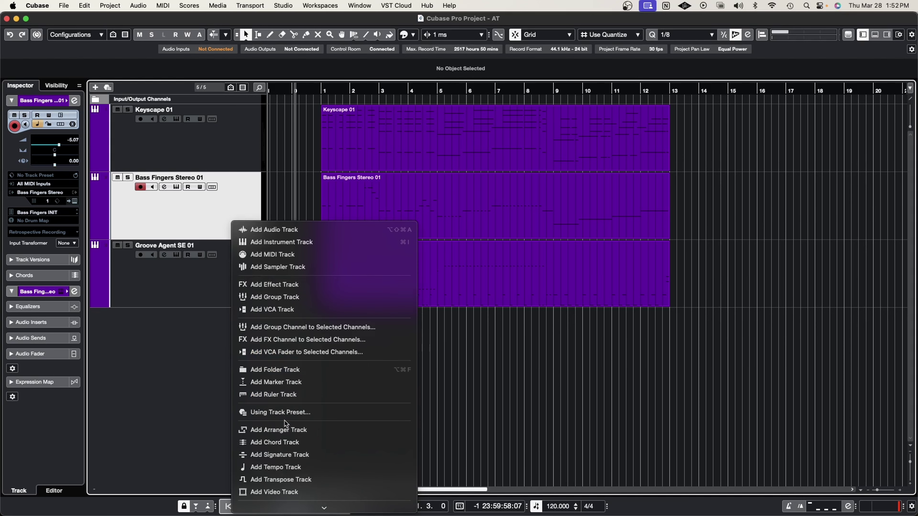
left_click(287, 435)
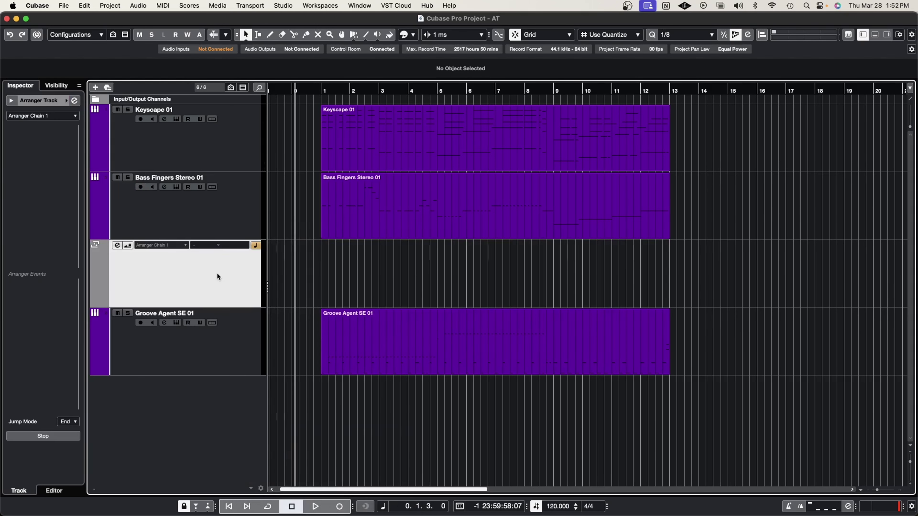
left_click_drag(218, 277, 134, 148)
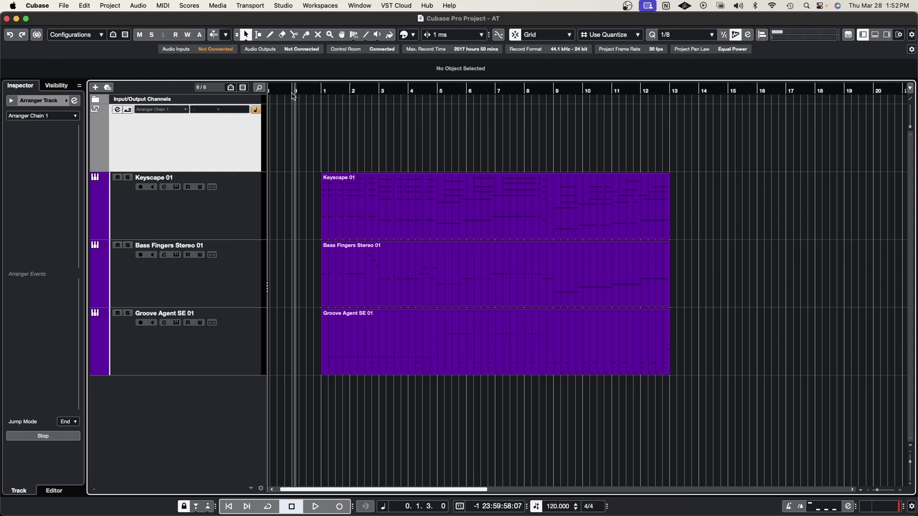
With the Draw tool, draw arranger event A over bars 1–5 and event B from bar 5
key("8")
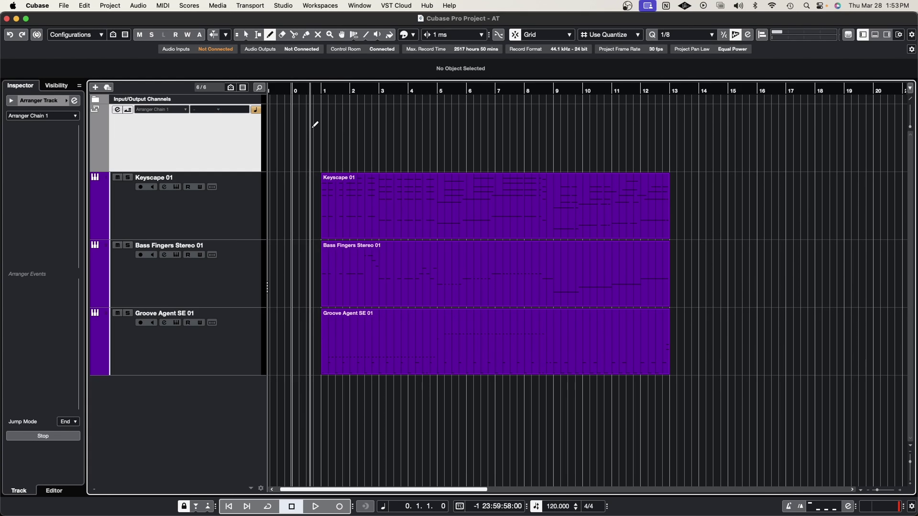
right_click(327, 127)
left_click(331, 126)
left_click_drag(324, 133, 437, 138)
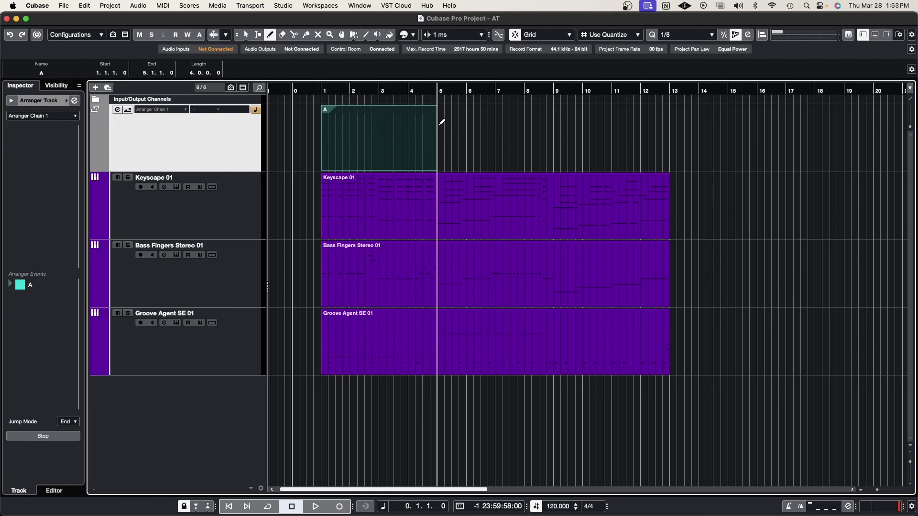
mouse_move(441, 122)
left_mouse_down()
mouse_move(556, 133)
mouse_move(668, 128)
left_mouse_up()
Return to Object Selection and rename arranger event A to 'Verse'
key("1")
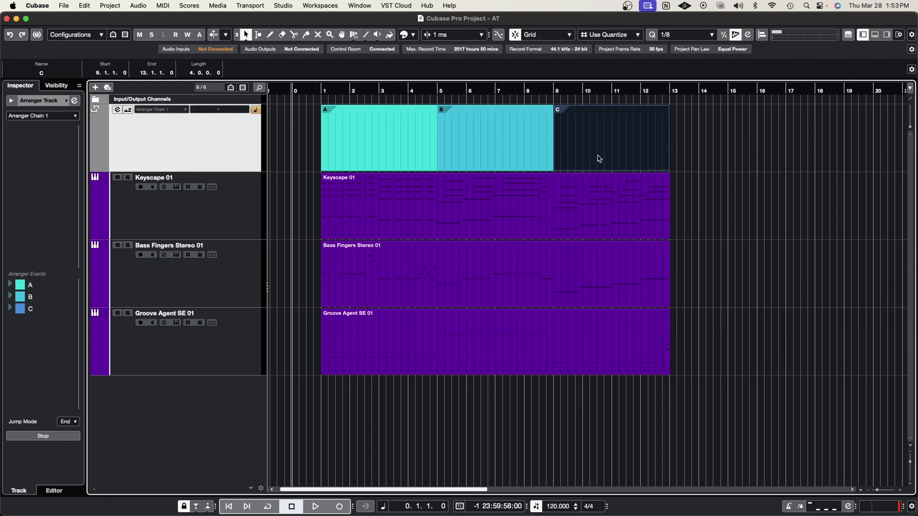
left_click(732, 138)
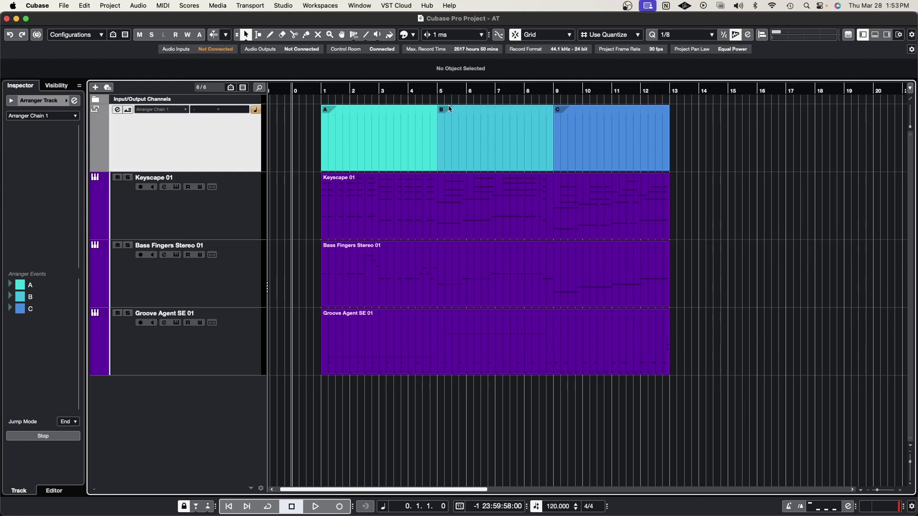
left_click(345, 119)
left_click(57, 72)
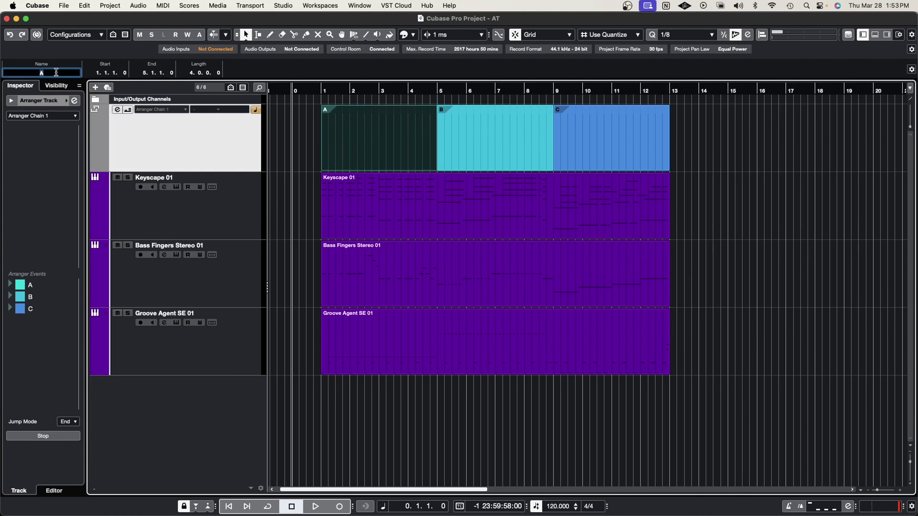
type("Verse")
key("Return")
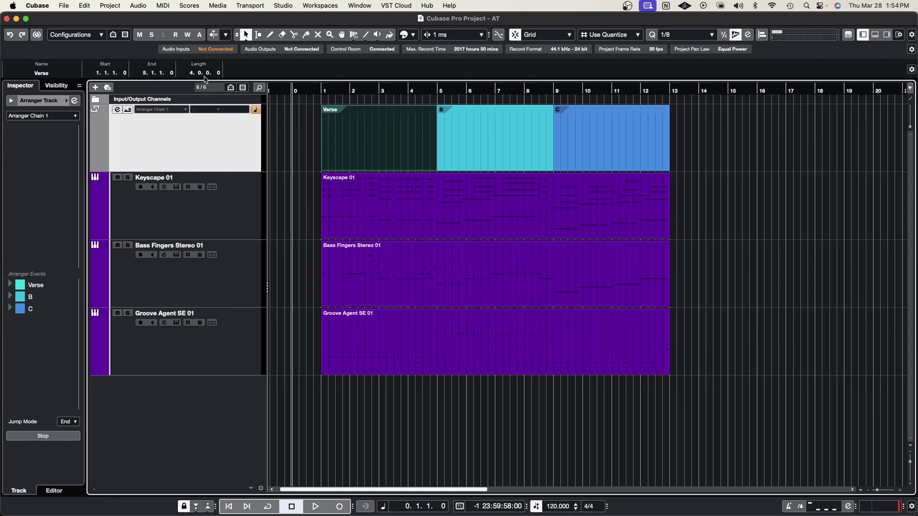
Rename event B to 'Pre chorus' and event C to 'Chorus'
left_click(455, 129)
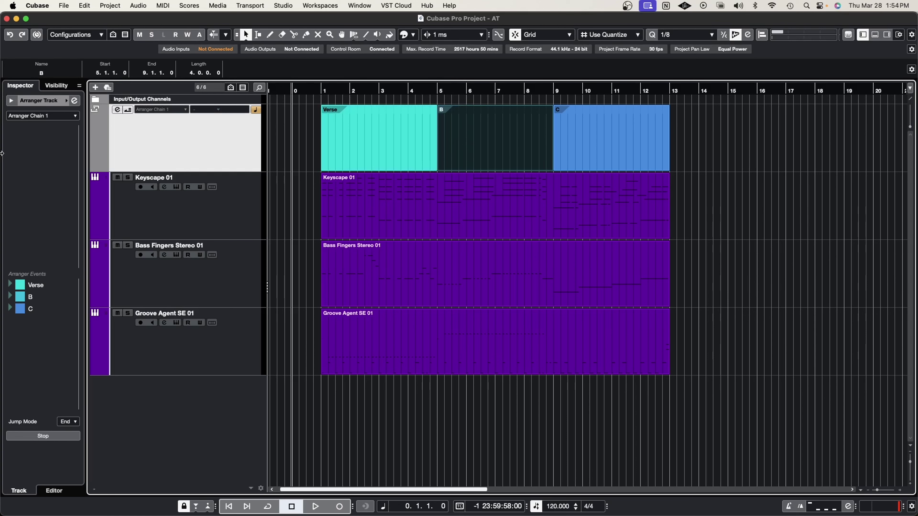
left_click(44, 74)
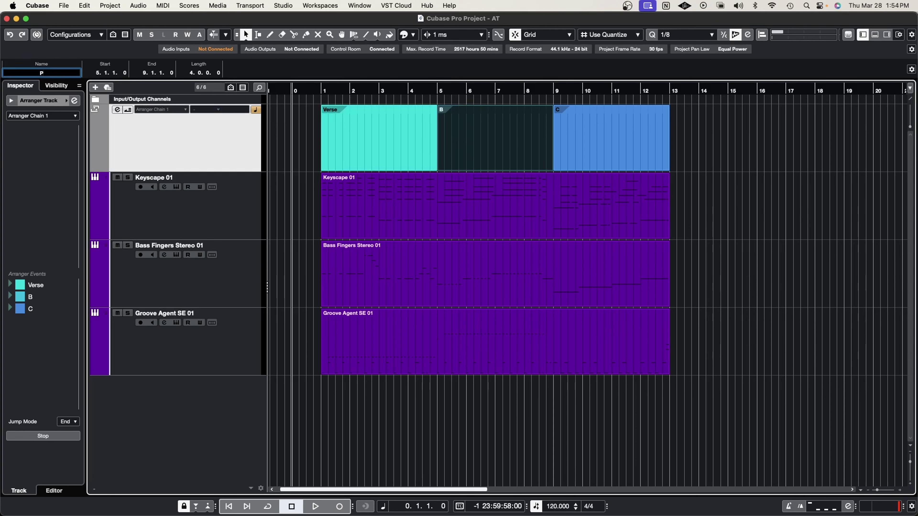
type("Pre chorus")
key("Tab")
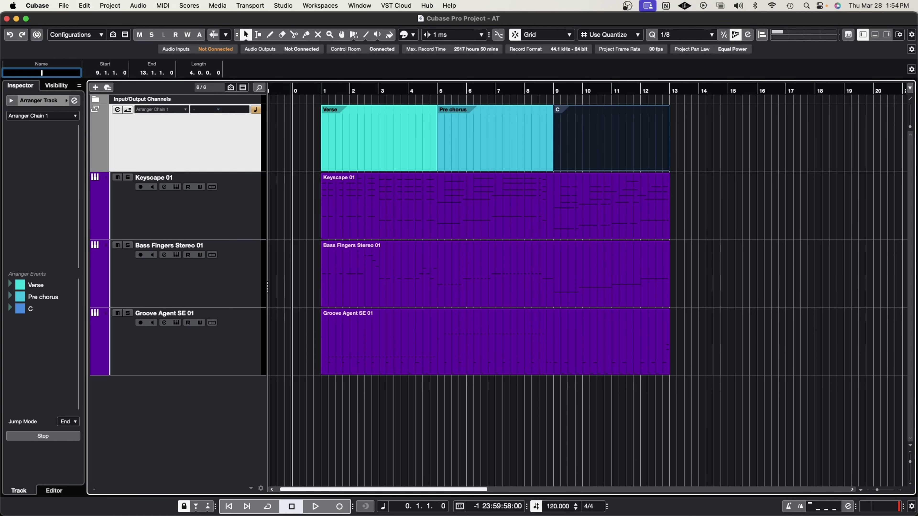
type("Chorus")
key("Return")
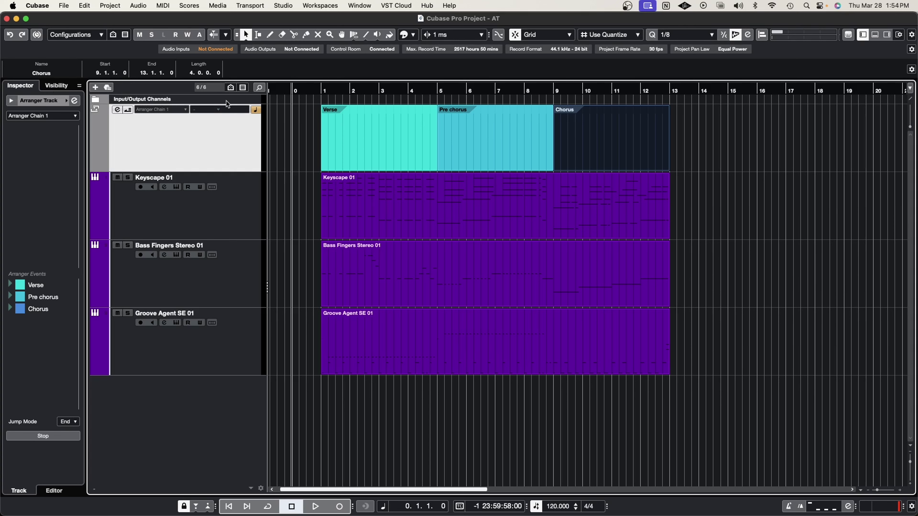
left_click(674, 142)
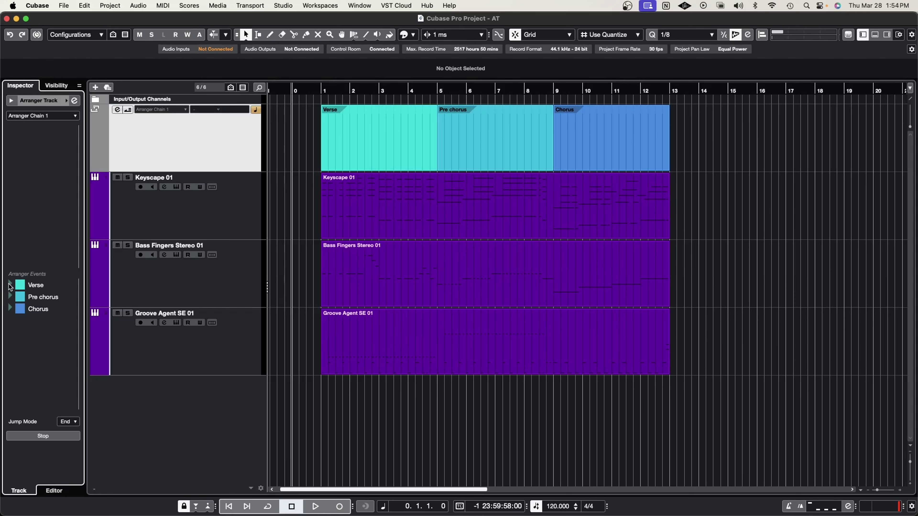
left_click(10, 286)
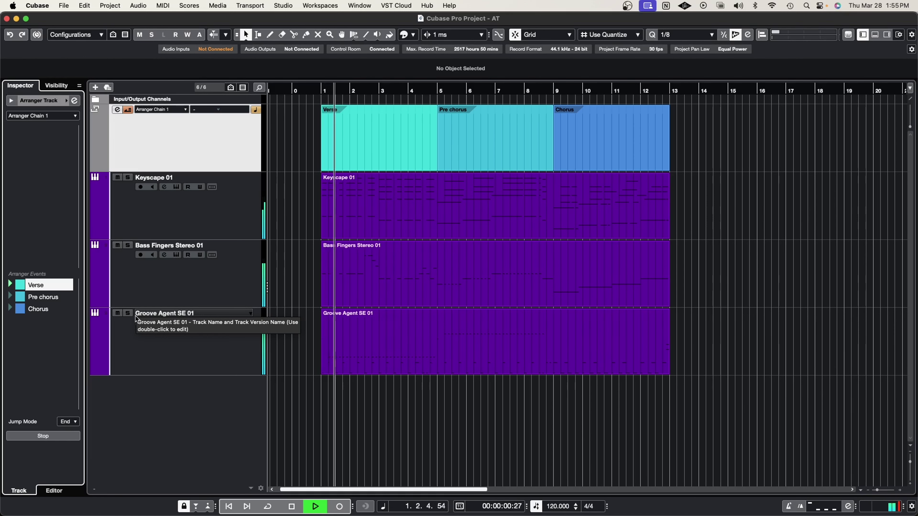
key("space")
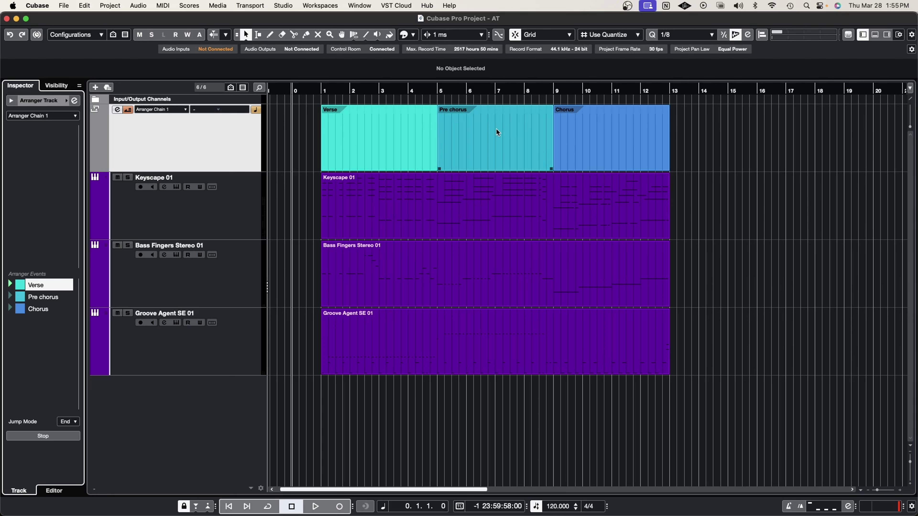
Fill Arranger Chain 1 with Chorus, Pre chorus and Verse, playing from Chorus
left_click(566, 138)
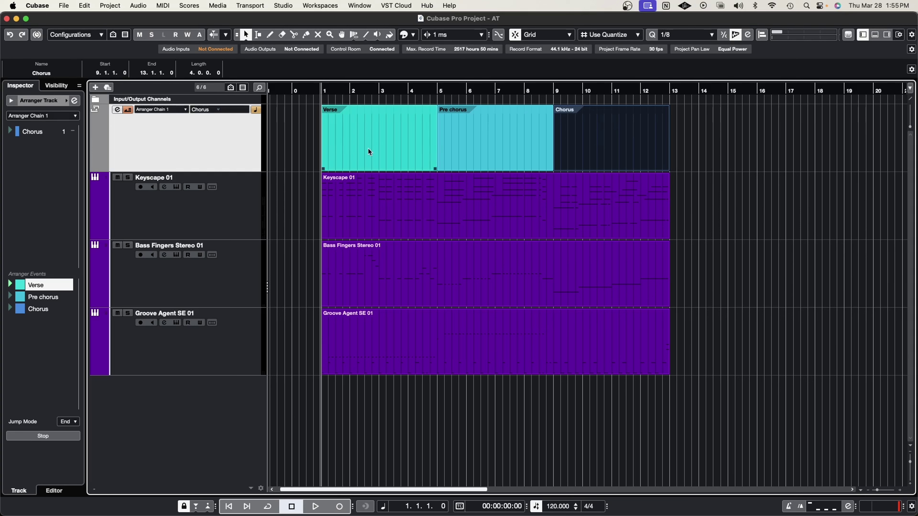
double_click(494, 148)
double_click(386, 137)
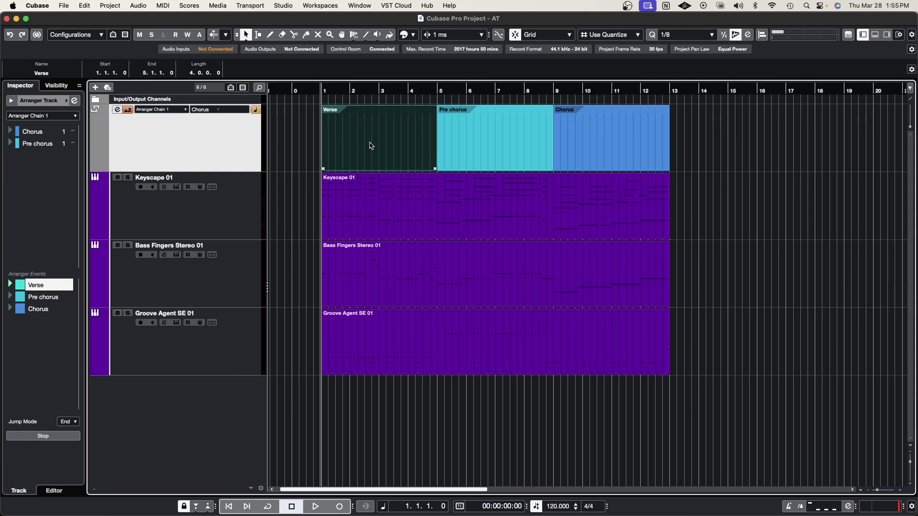
left_click(11, 131)
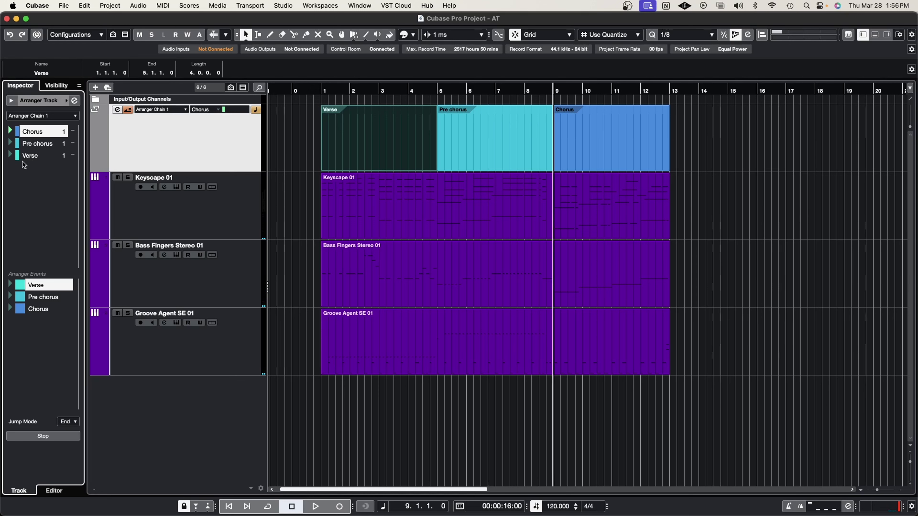
Set the Chorus entry to repeat 2 times, then play and stop the chain
left_click(65, 132)
key("Return")
left_click(12, 133)
left_click(315, 507)
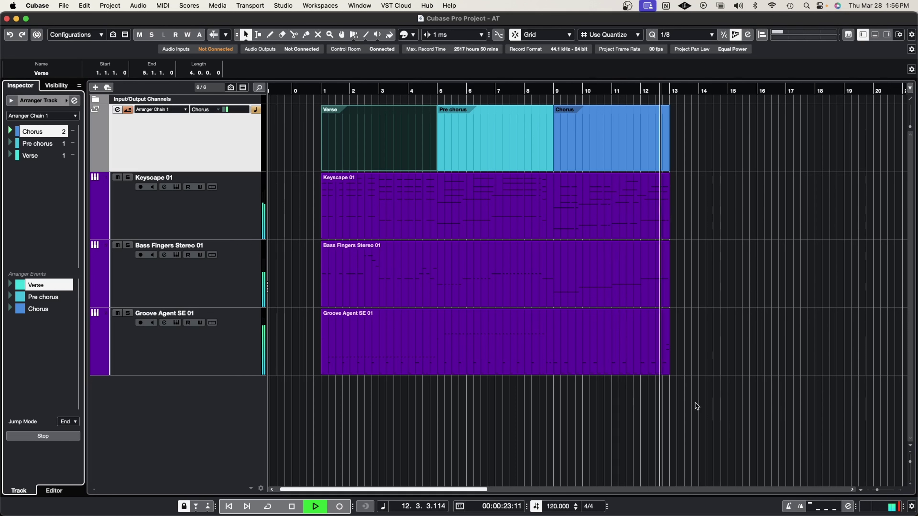
key("space")
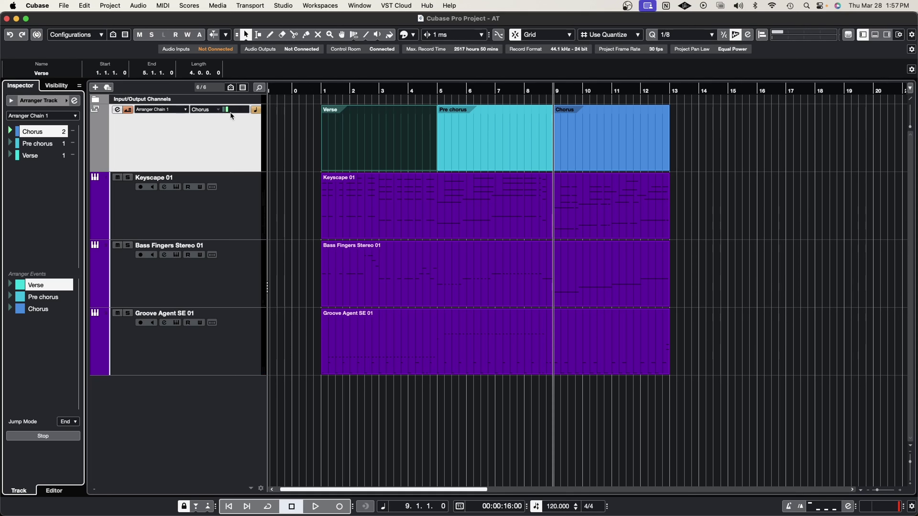
Jump playback to Pre chorus and back to Chorus, then hide and reshow the inspector
left_click(459, 139)
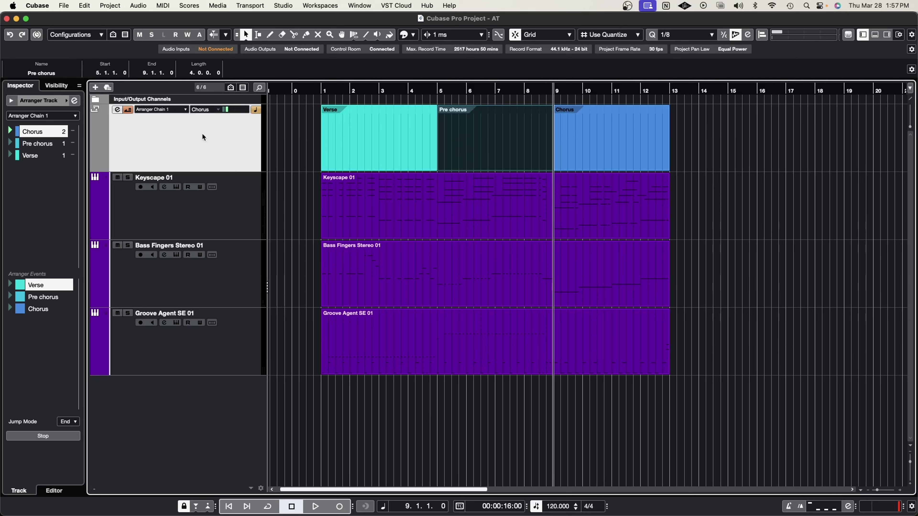
left_click(42, 143)
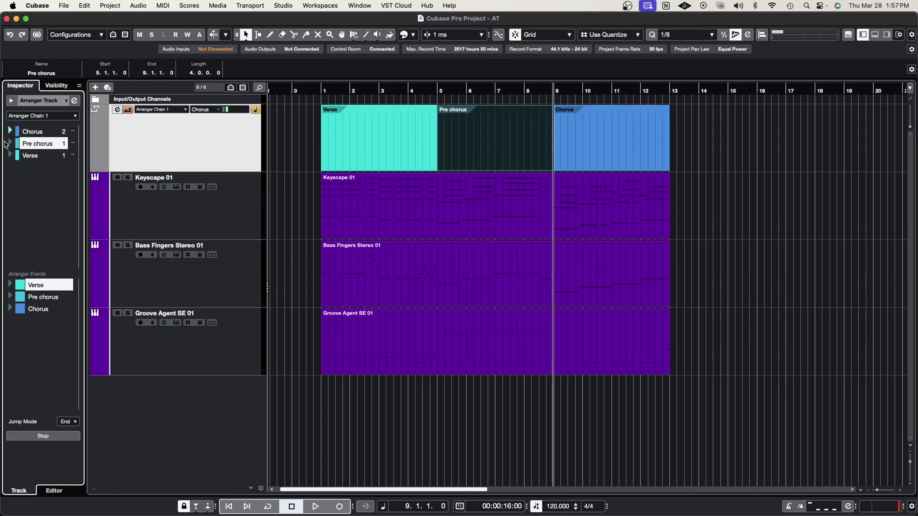
left_click(9, 143)
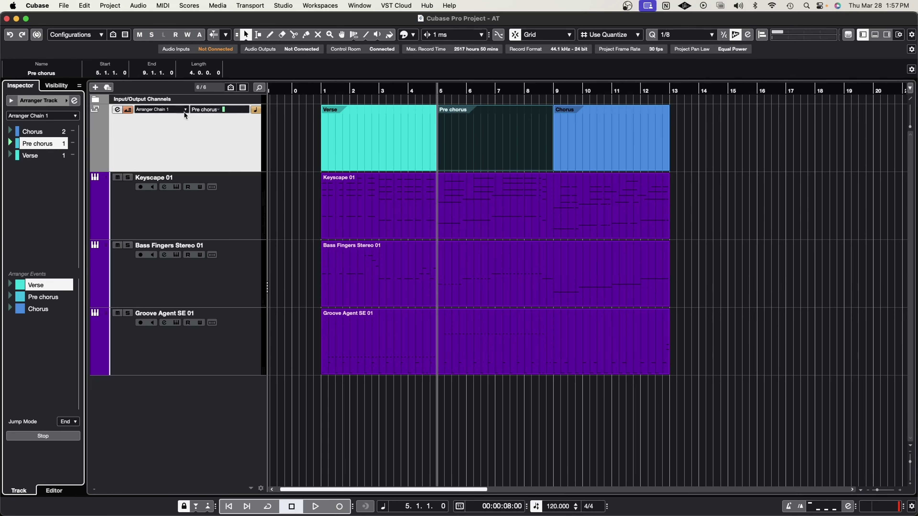
left_click(32, 132)
left_click(9, 132)
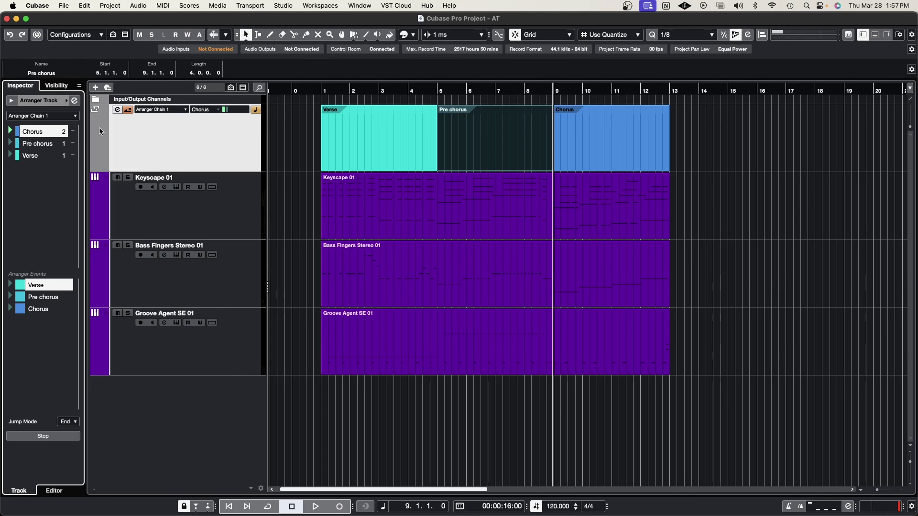
left_click(863, 35)
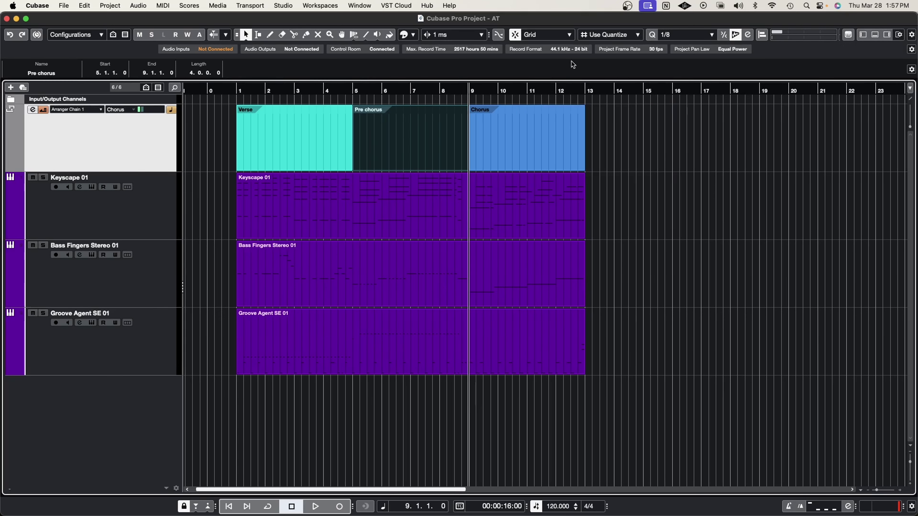
left_click(866, 35)
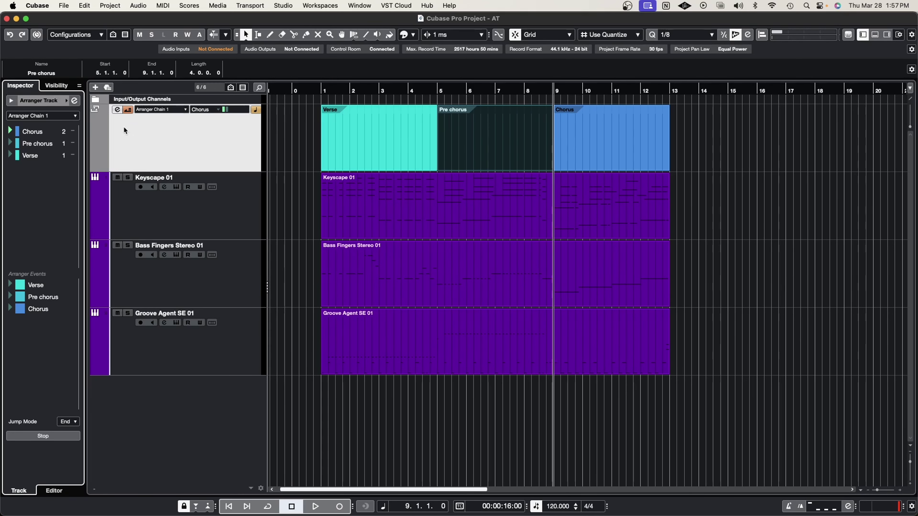
Create an empty Arranger Chain 2 in the Arranger Editor, then close the editor
left_click(185, 110)
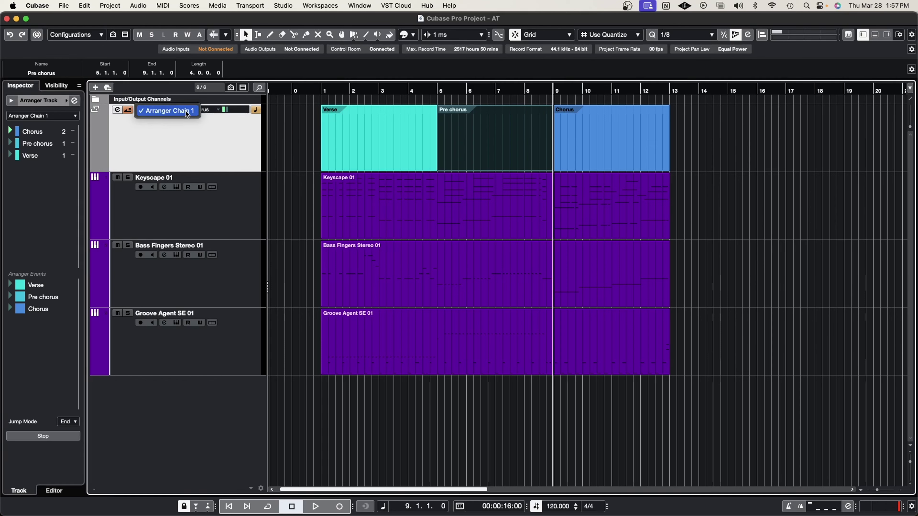
left_click(117, 110)
left_click_drag(486, 167, 404, 150)
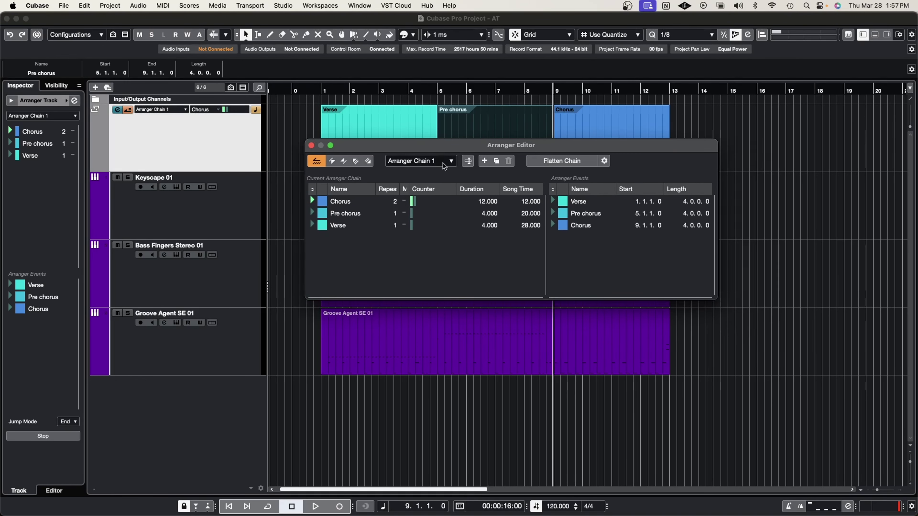
left_click(484, 161)
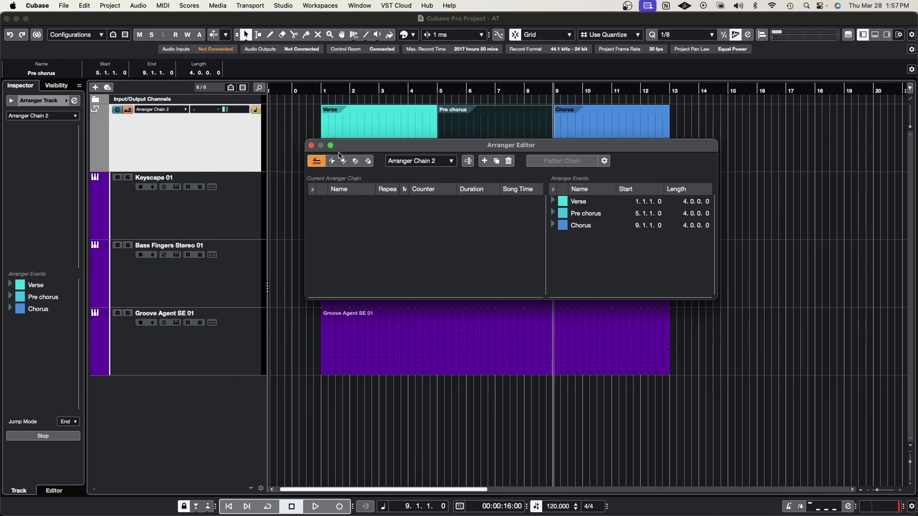
left_click(311, 145)
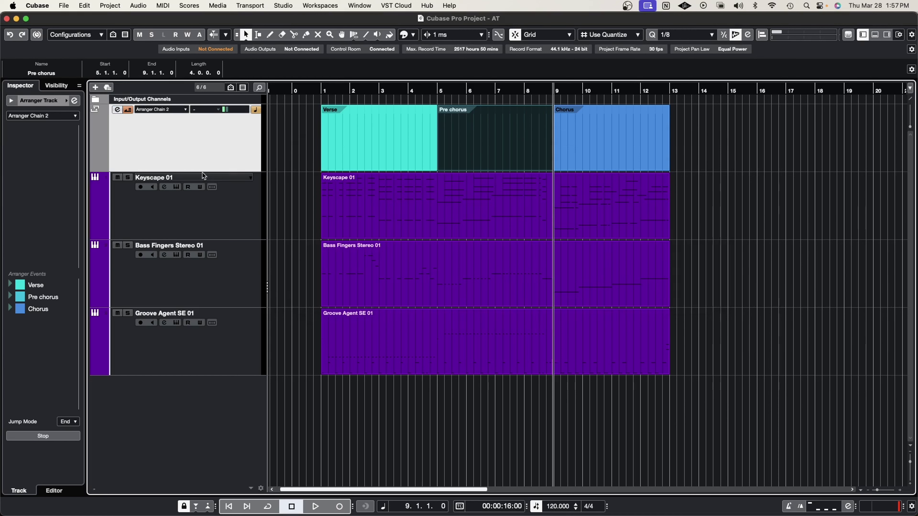
Add Pre chorus, Verse and Chorus to Arranger Chain 2 and play it from Pre chorus
double_click(475, 143)
double_click(383, 148)
double_click(564, 137)
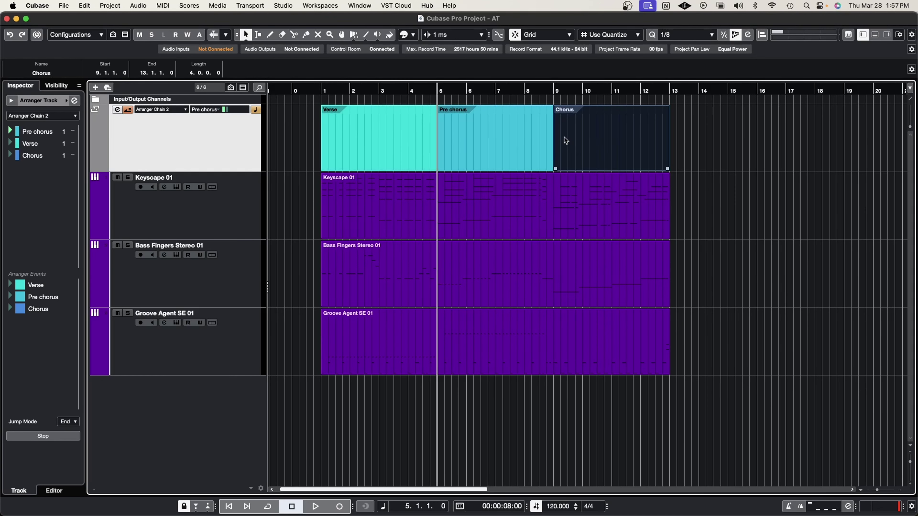
left_click(10, 133)
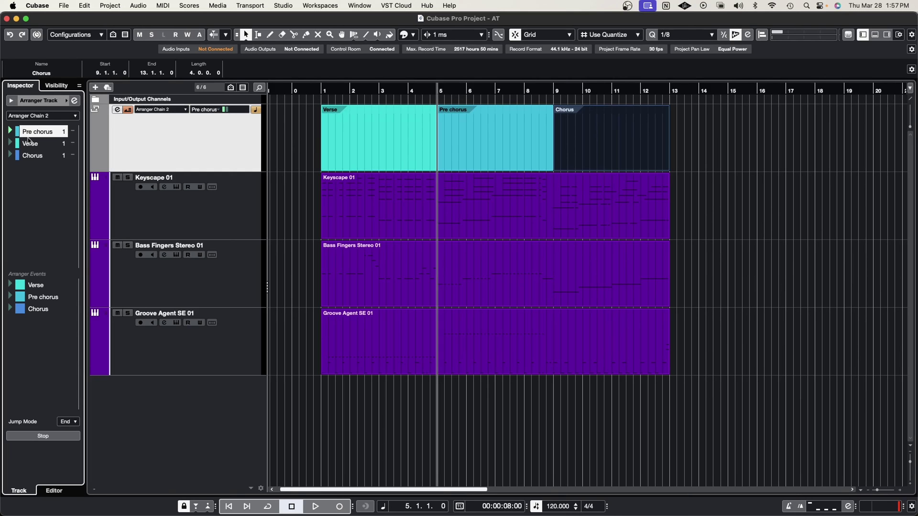
key("space")
Switch back to Arranger Chain 1 and show its chain functions list
left_click(179, 111)
left_click(186, 111)
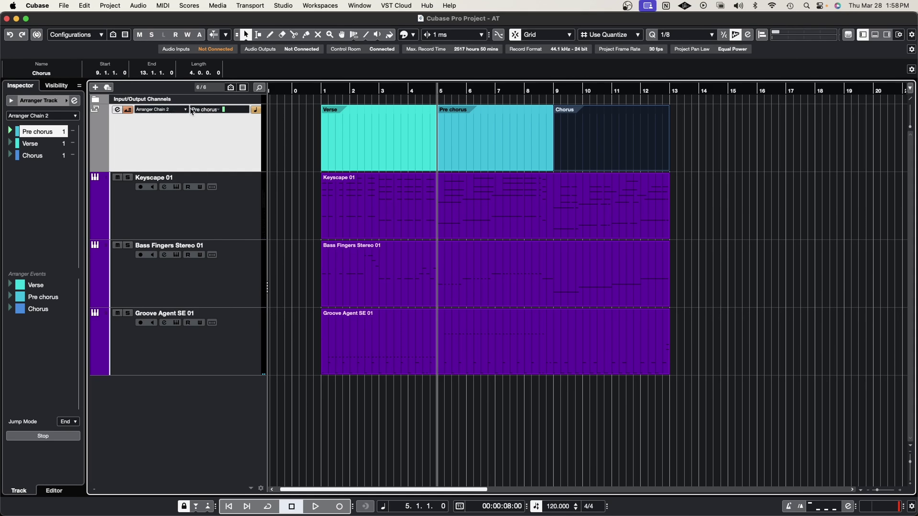
left_click(186, 111)
left_click(185, 111)
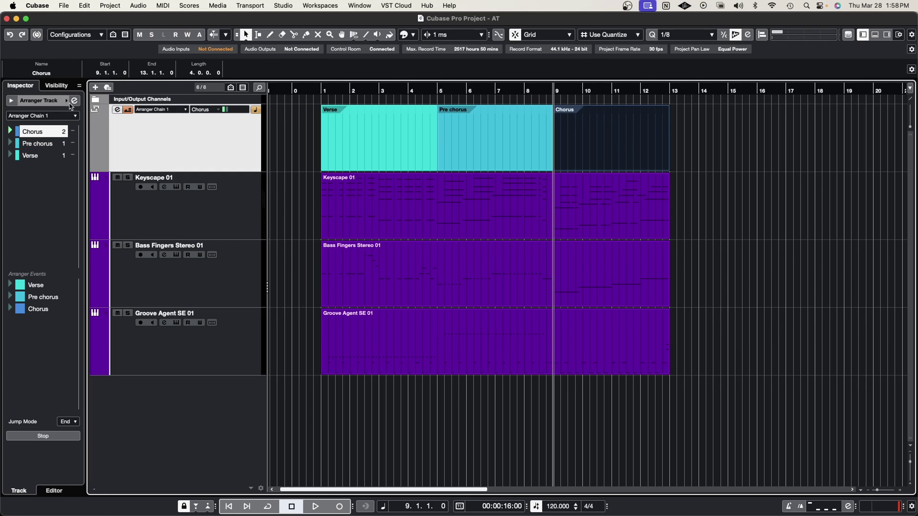
left_click(67, 114)
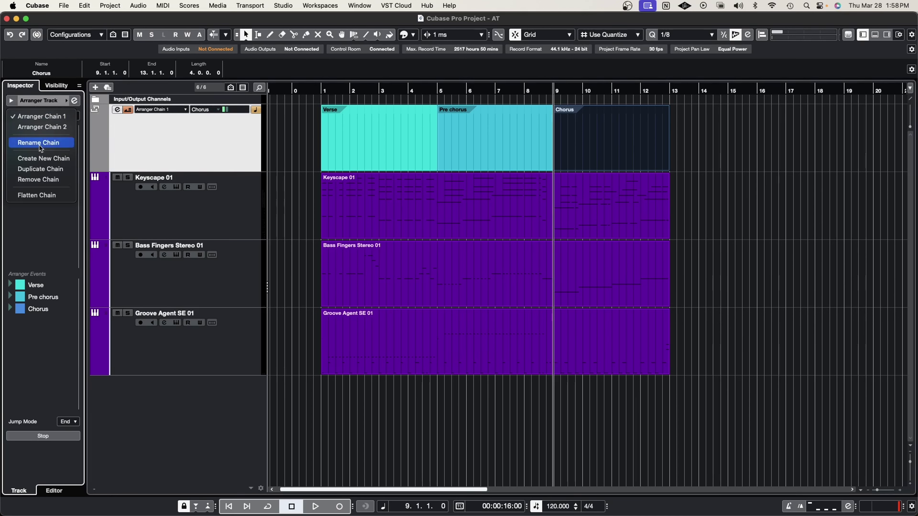
left_click(133, 137)
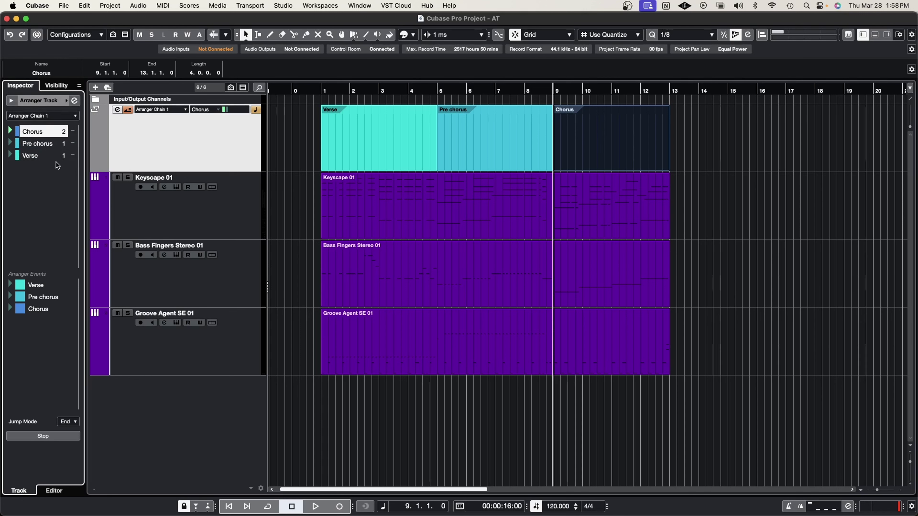
left_click(65, 115)
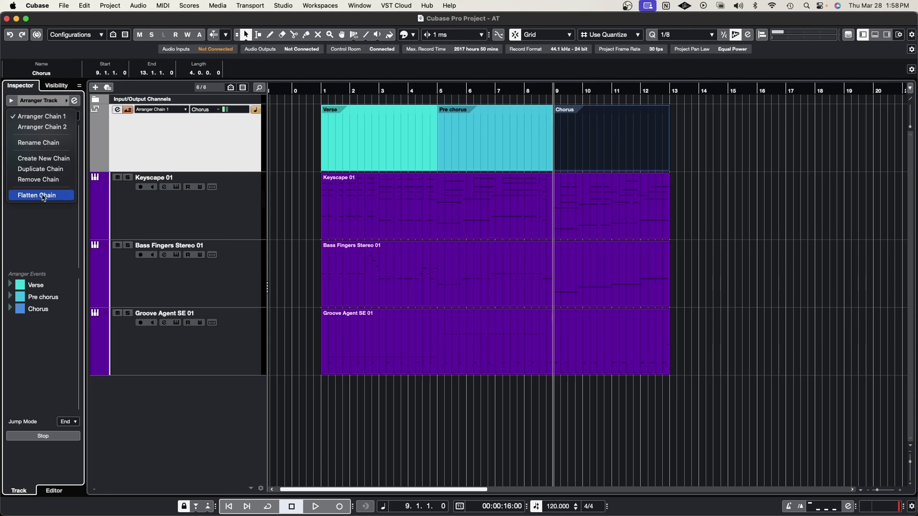
left_click(160, 140)
left_click(117, 110)
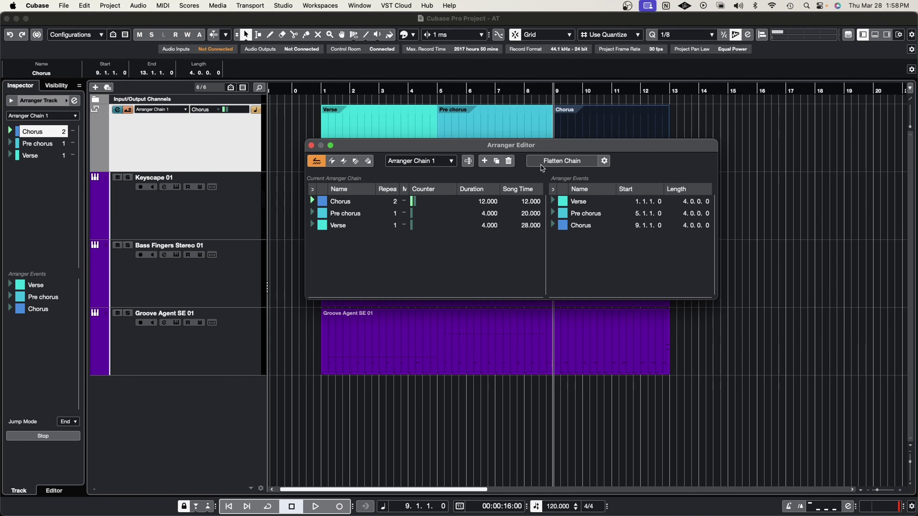
left_click(311, 145)
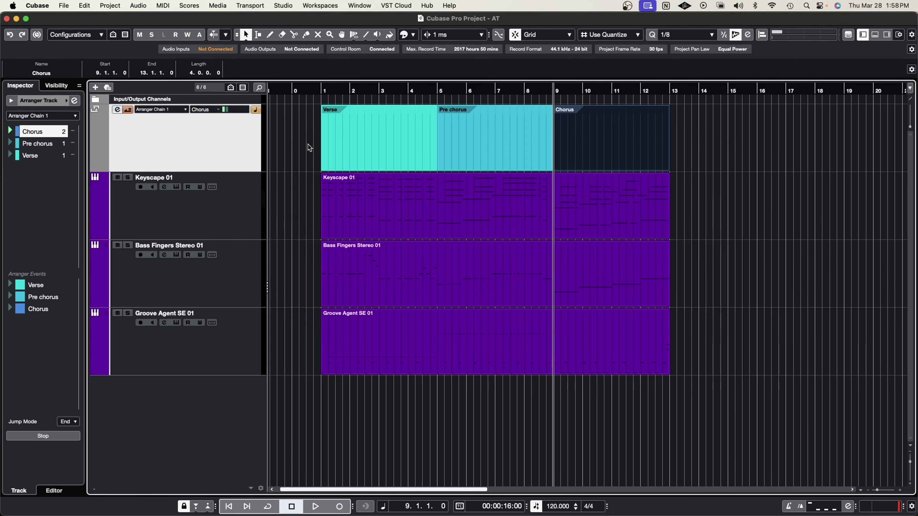
left_click(327, 154)
left_click(318, 158)
left_click(329, 138)
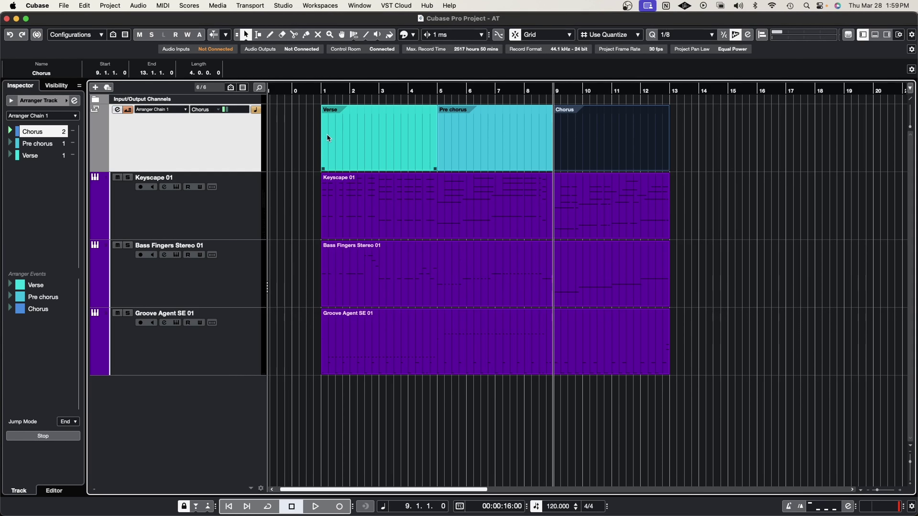
left_click(318, 155)
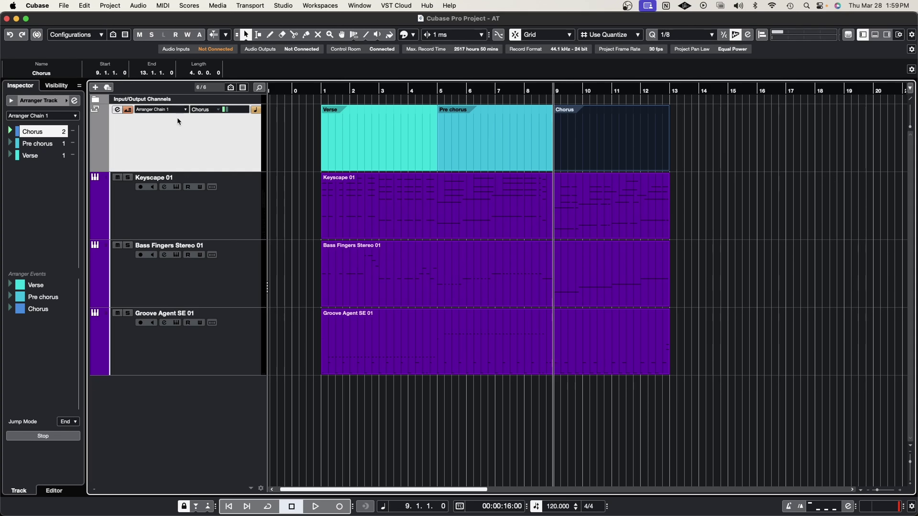
Make Arranger Chain 2 active and flatten it so parts run Pre chorus, Verse, Chorus
left_click(68, 115)
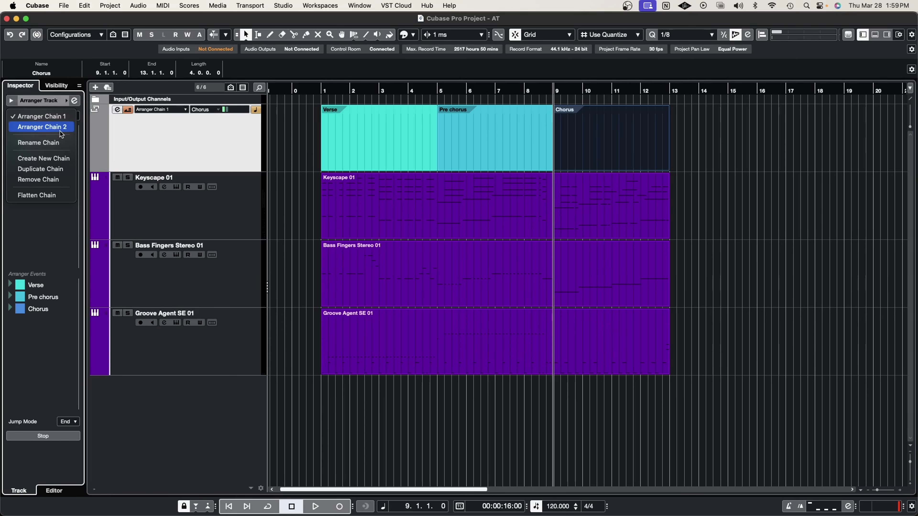
left_click(62, 133)
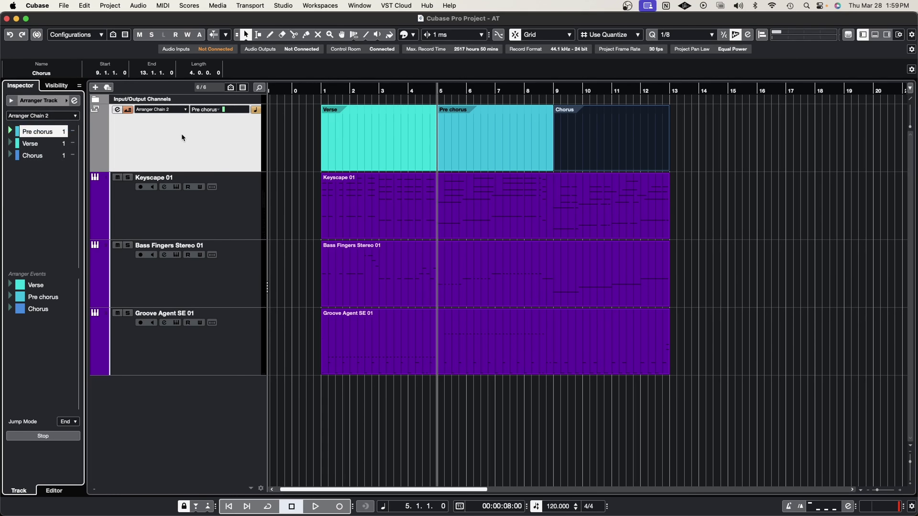
left_click(76, 119)
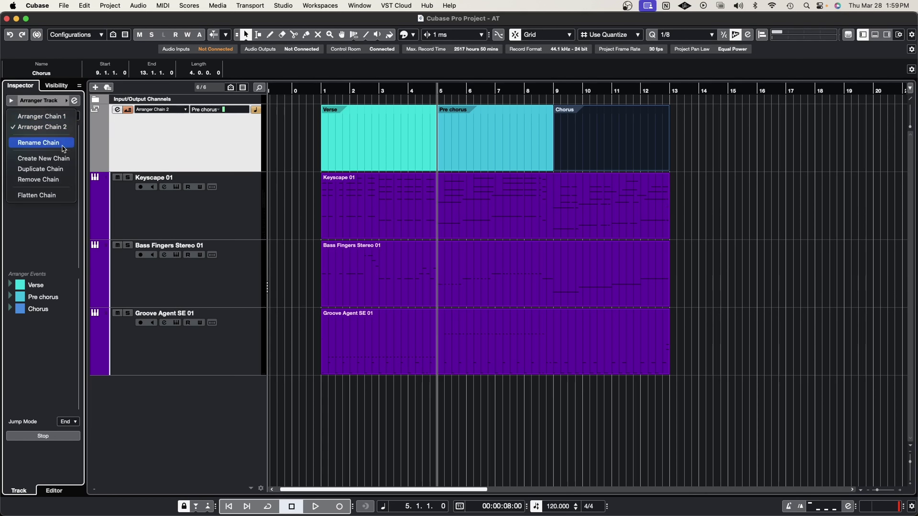
left_click(33, 195)
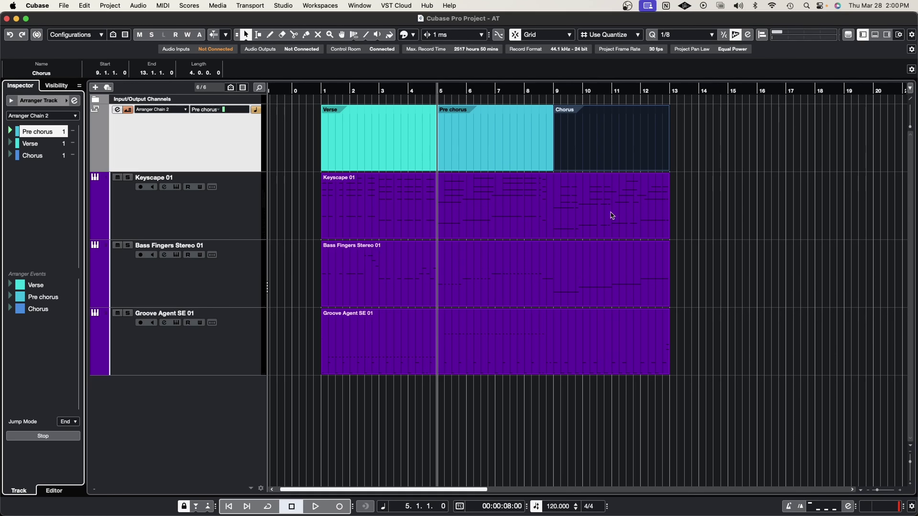
left_click(54, 116)
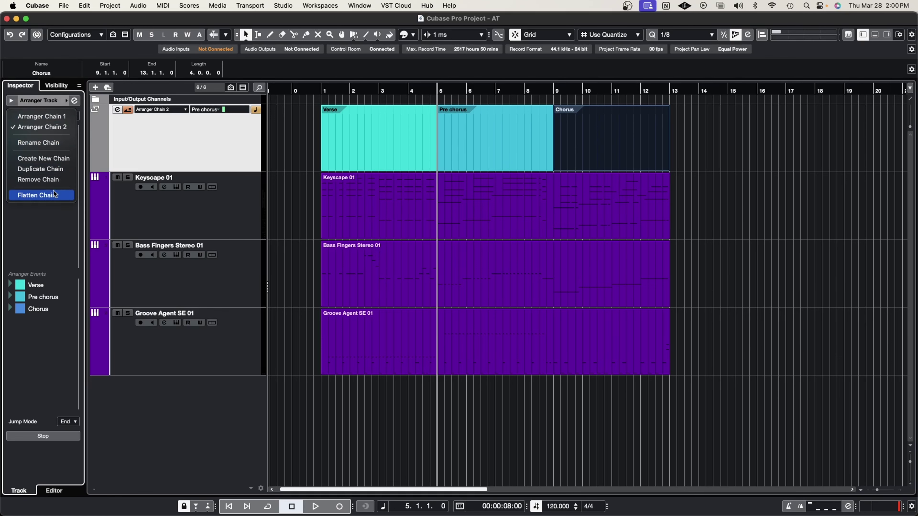
left_click(54, 195)
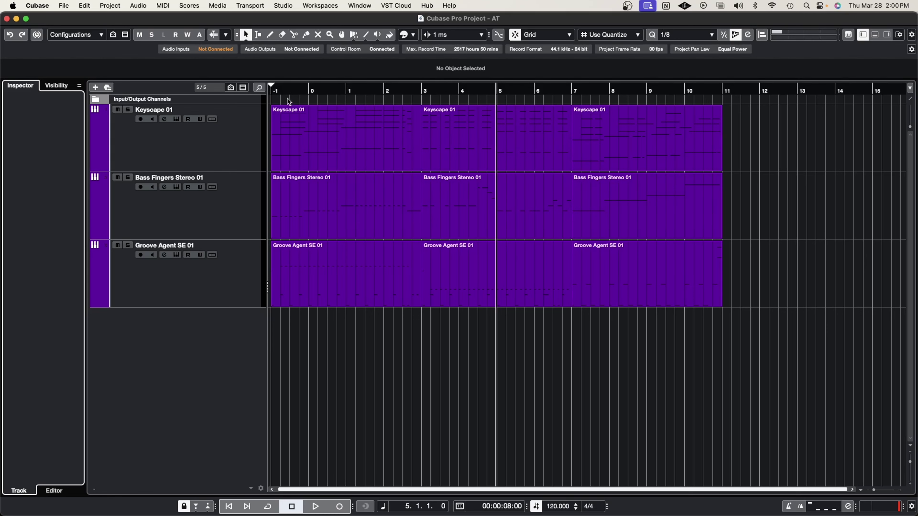
left_click(278, 90)
key("space")
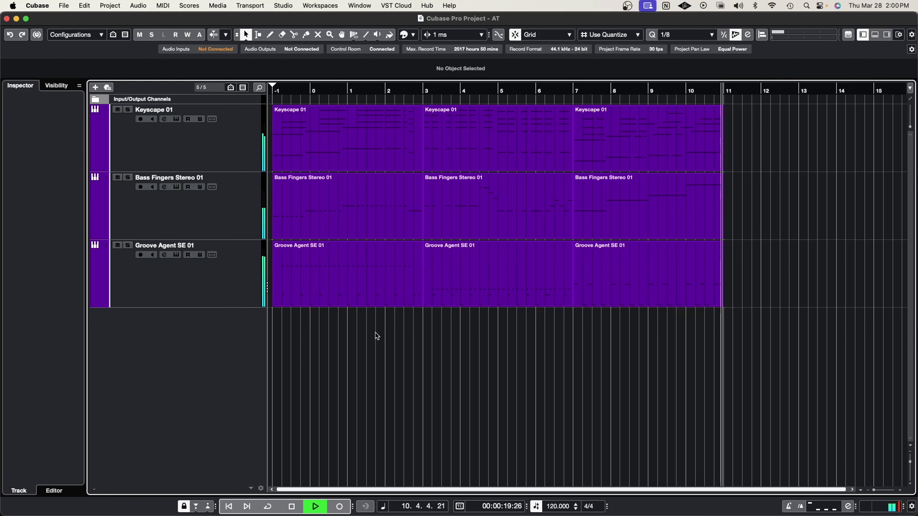
key("space")
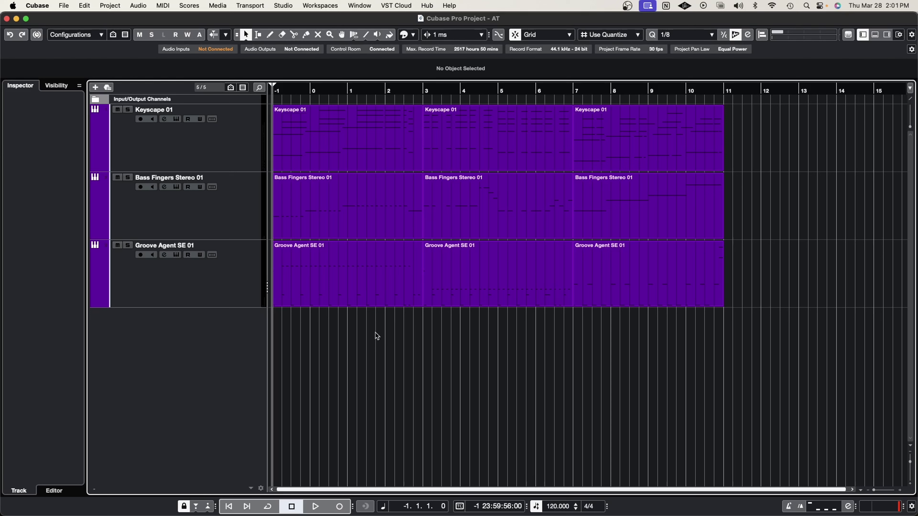
Move the cursor to bar 5 and undo Flatten Chain to restore the arranger track
key("2")
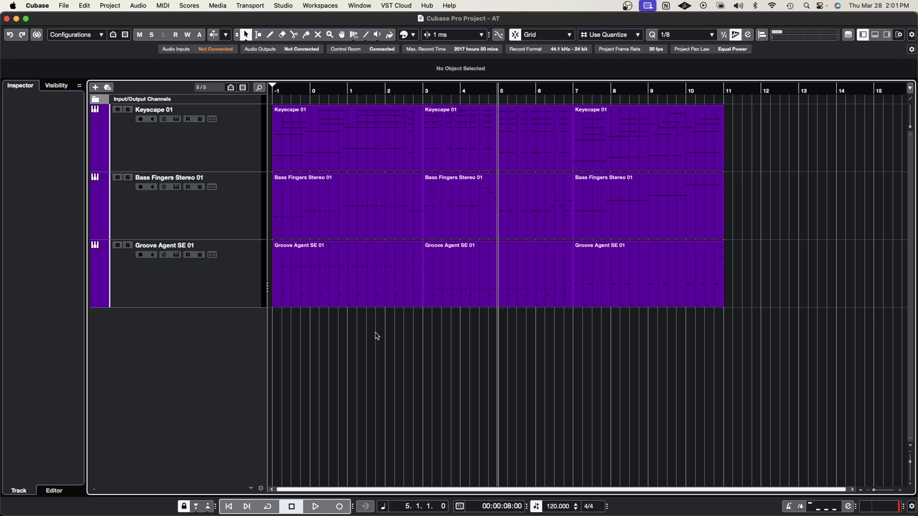
key("super+z")
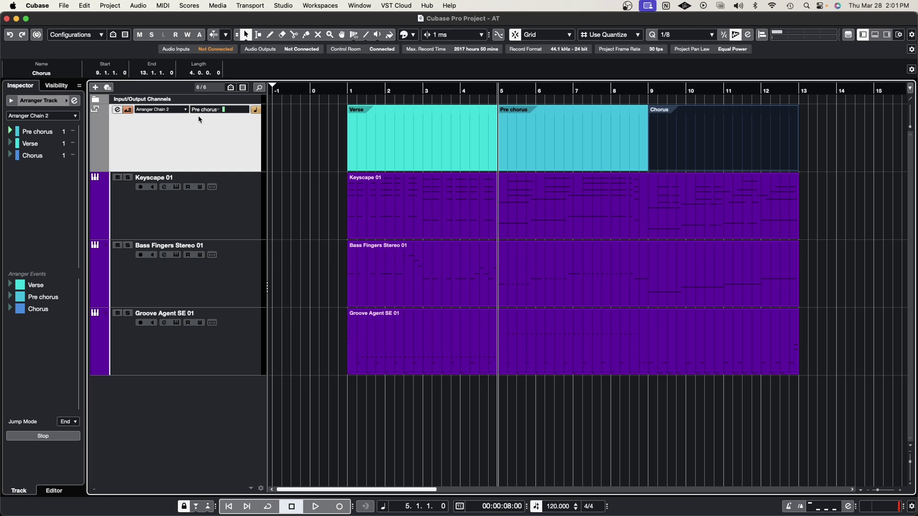
left_click(175, 112)
left_click(143, 108)
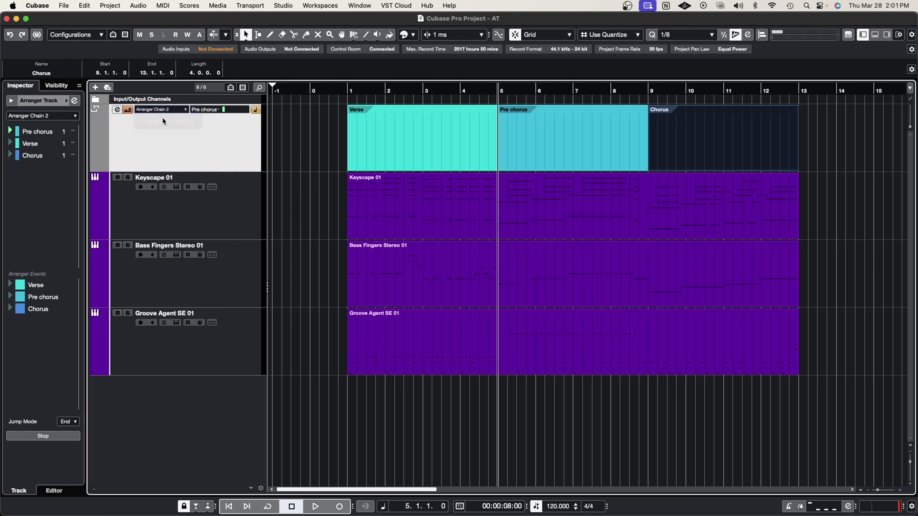
left_click(144, 109)
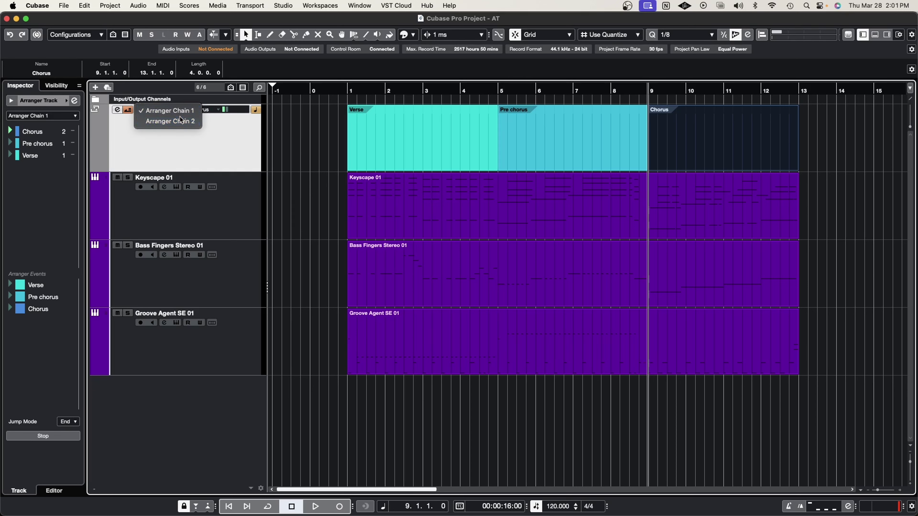
left_click(173, 120)
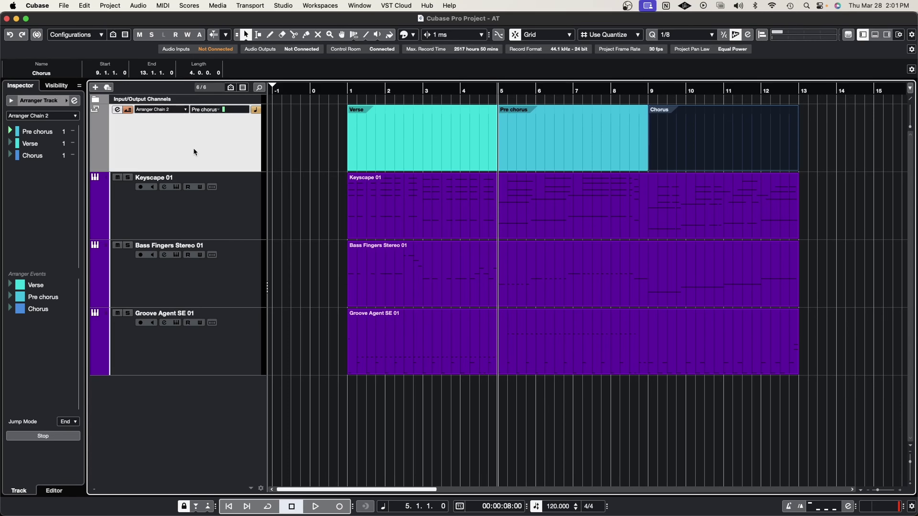